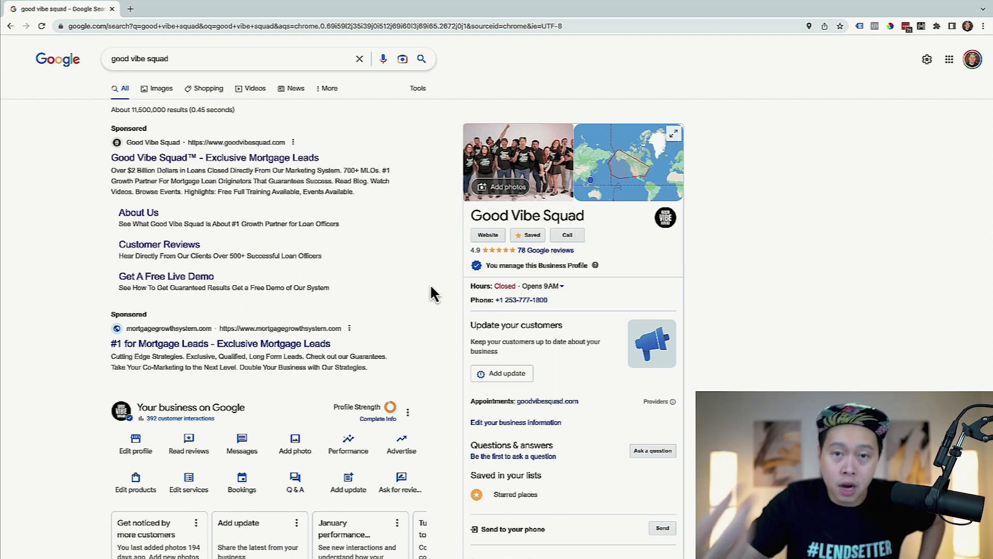
pyautogui.scroll(-1, 432, 294)
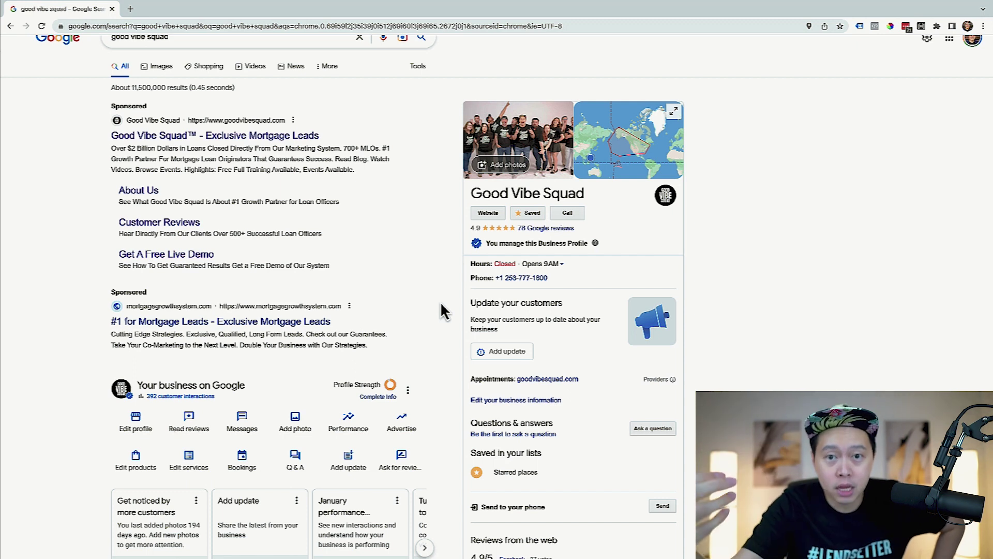
pyautogui.scroll(-5, 441, 306)
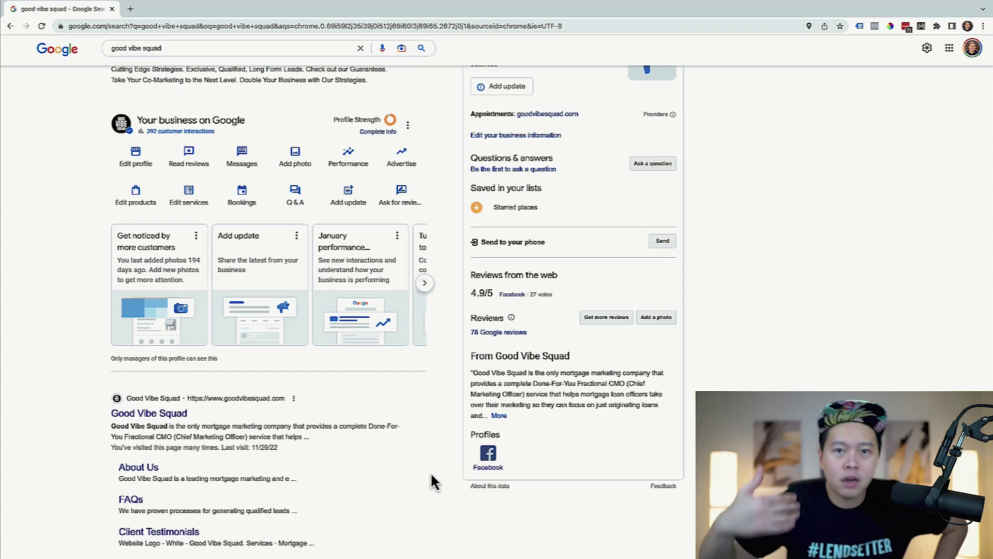
pyautogui.scroll(5, 430, 472)
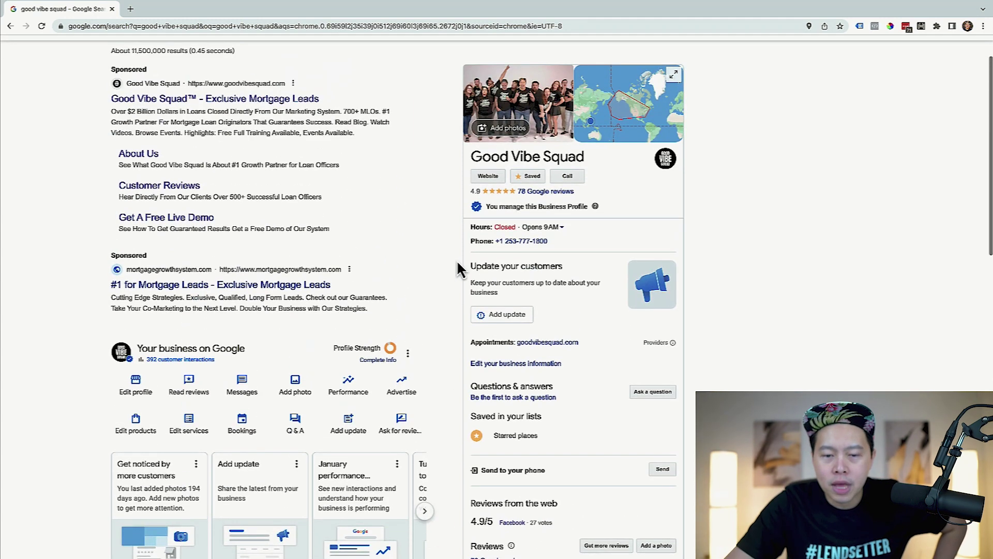
pyautogui.scroll(2, 439, 282)
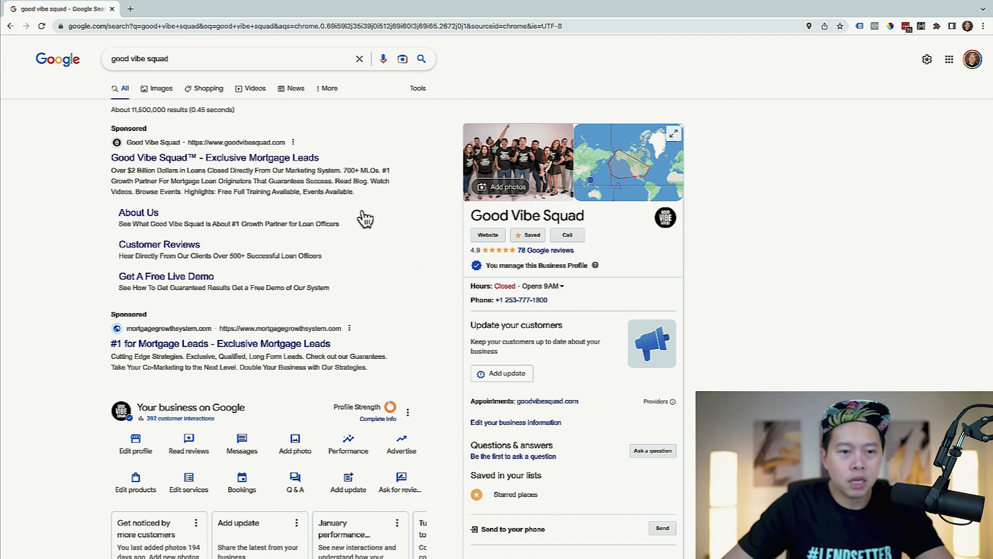
# Replace the query with the other mortgage lender's name from autocomplete and search for it
pyautogui.moveTo(186, 60); pyautogui.dragTo(51, 67)
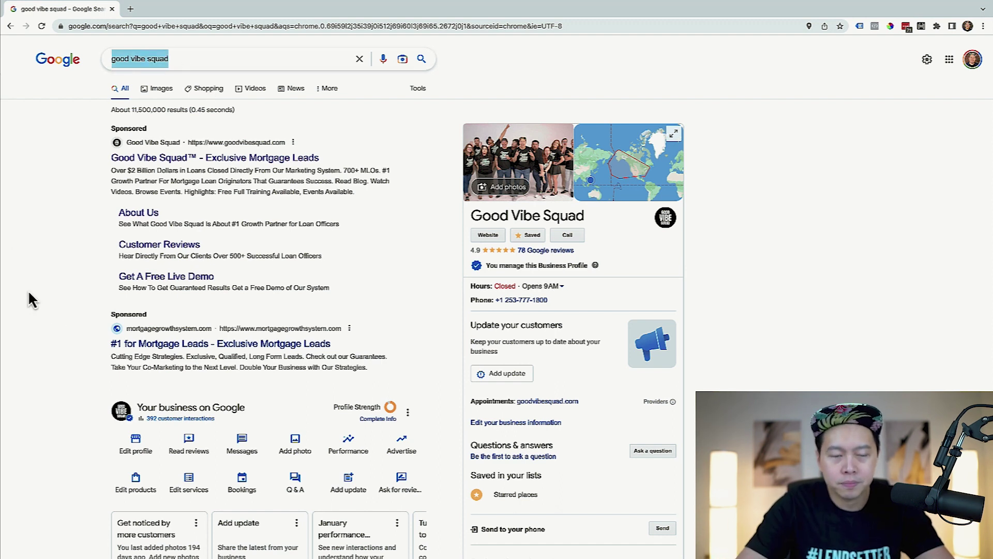
pyautogui.write('randy sha')
pyautogui.press('Down')
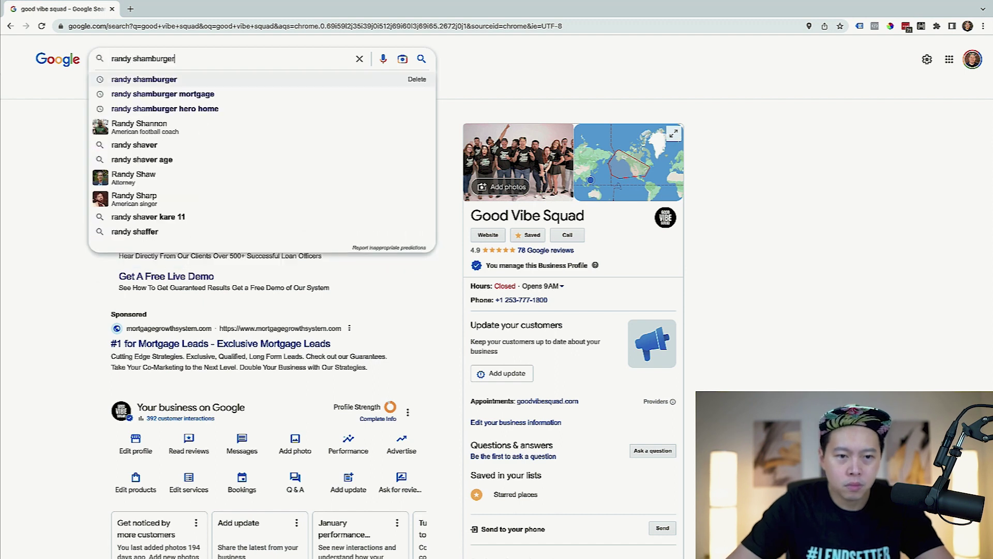
pyautogui.press('Return')
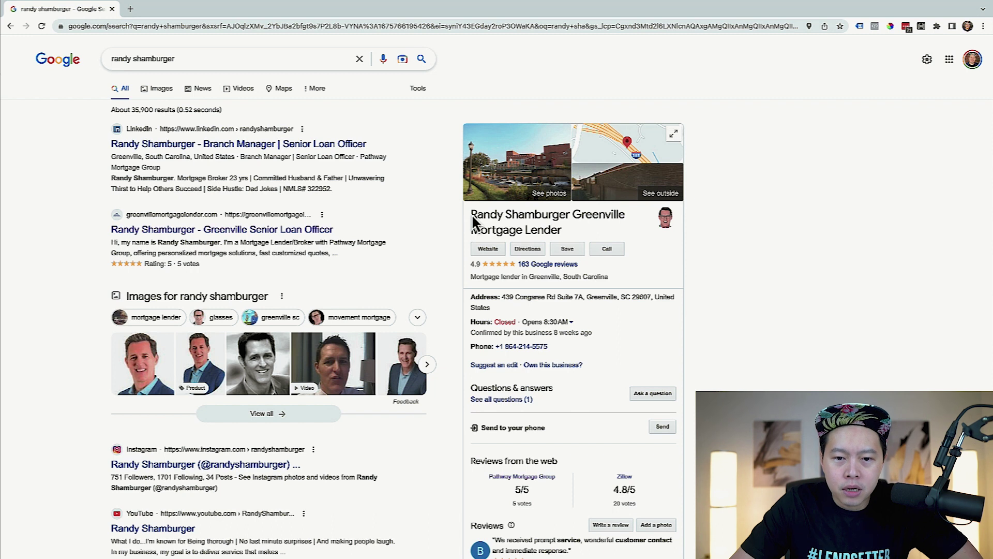
pyautogui.moveTo(473, 219); pyautogui.dragTo(570, 211)
pyautogui.click(570, 211)
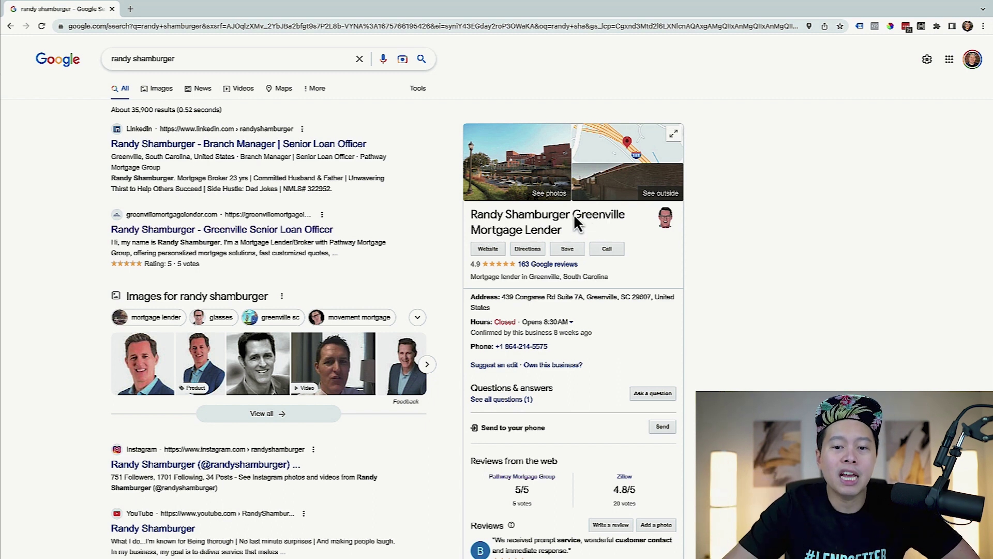
pyautogui.moveTo(578, 220); pyautogui.dragTo(625, 219)
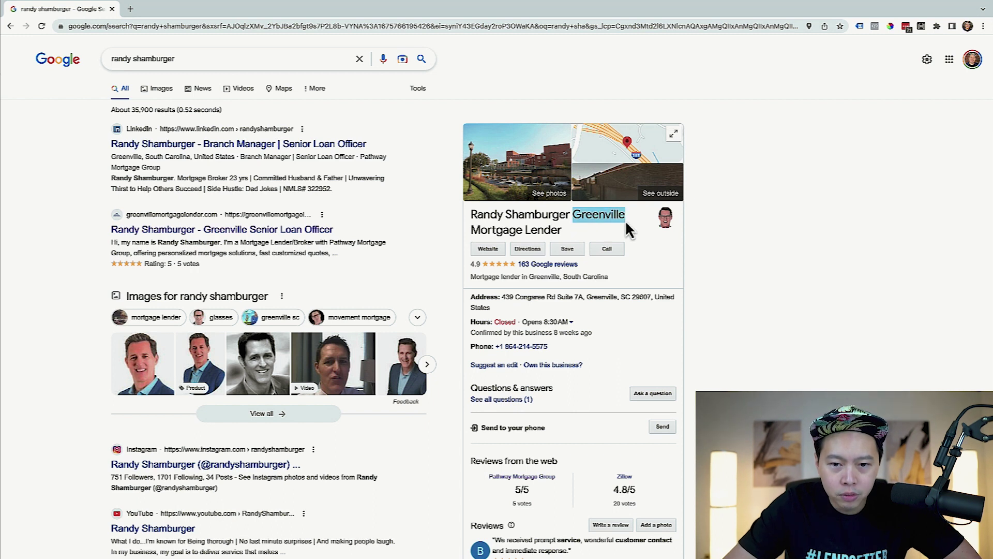
pyautogui.click(625, 220)
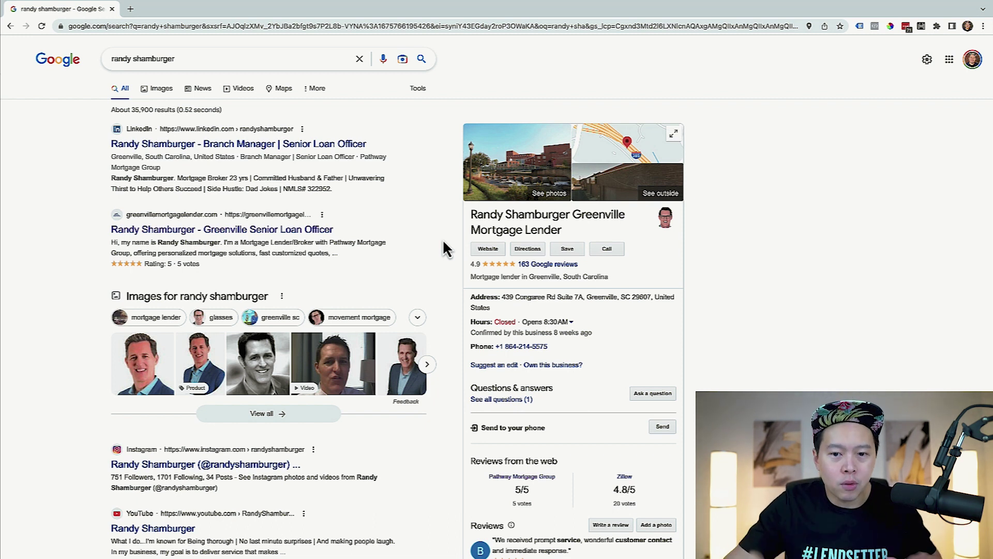
pyautogui.moveTo(573, 220); pyautogui.dragTo(628, 217)
pyautogui.click(625, 220)
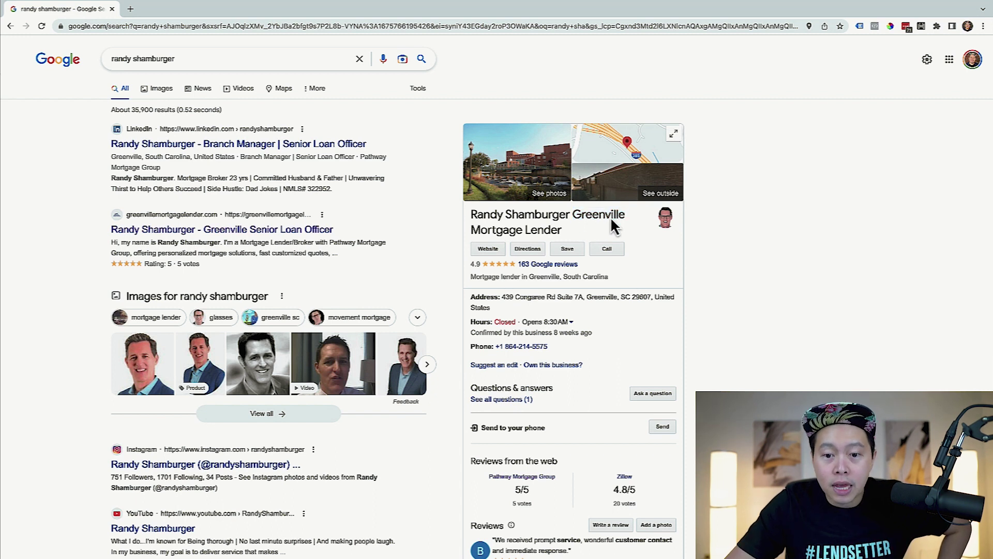
pyautogui.moveTo(544, 216); pyautogui.dragTo(492, 215)
pyautogui.click(563, 213)
pyautogui.click(492, 216)
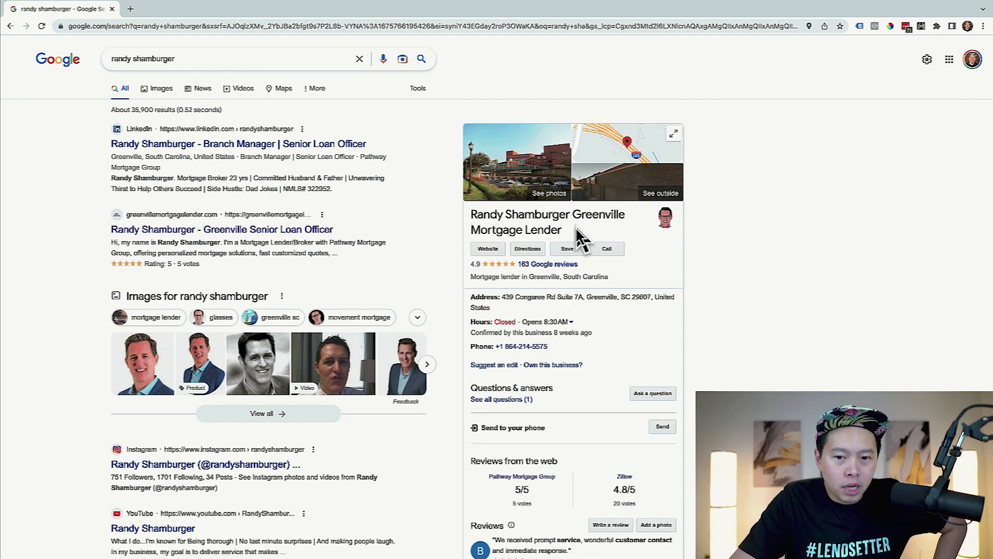
# Scroll down through the Good Vibe Squad reviews and back up again
pyautogui.scroll(-6, 451, 282)
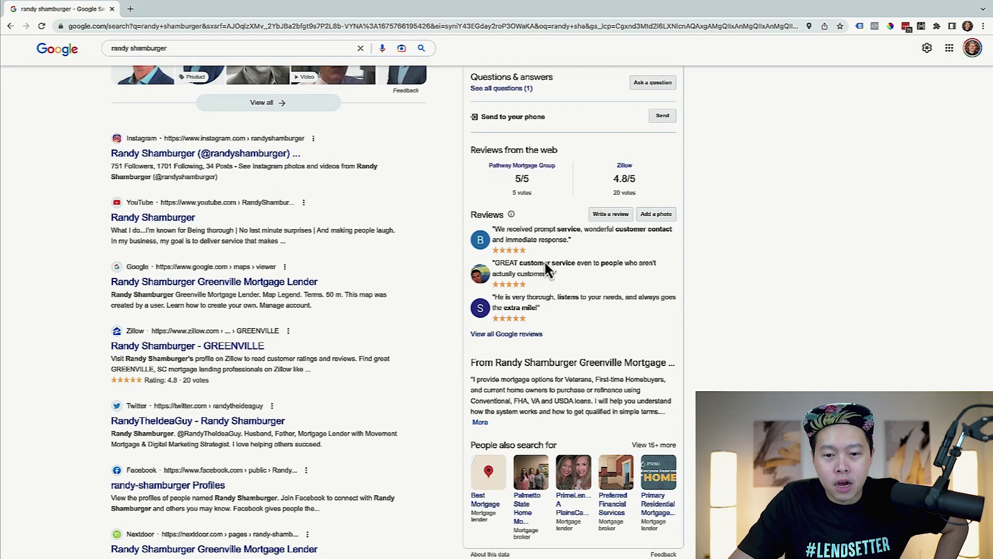
pyautogui.scroll(6, 458, 296)
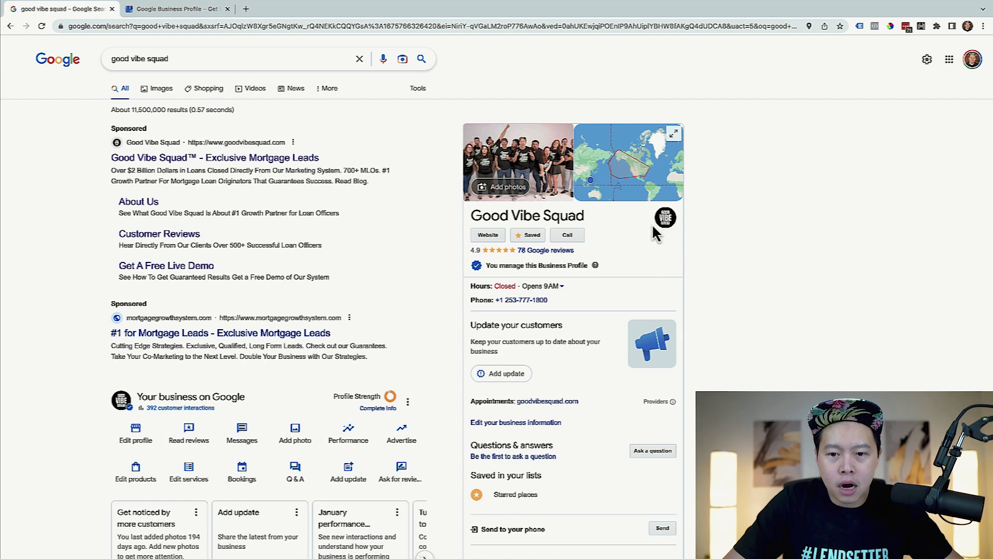
pyautogui.click(541, 166)
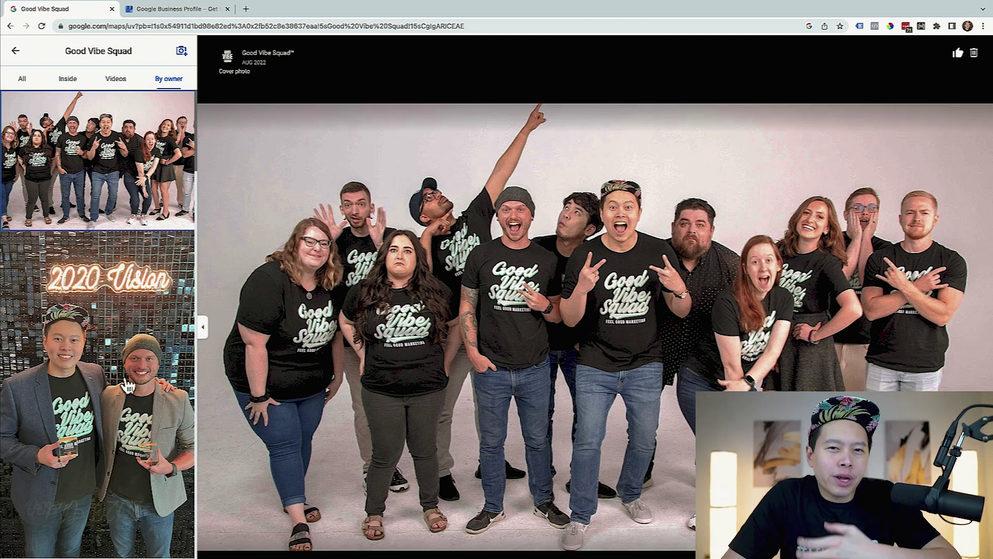
pyautogui.scroll(-3, 114, 398)
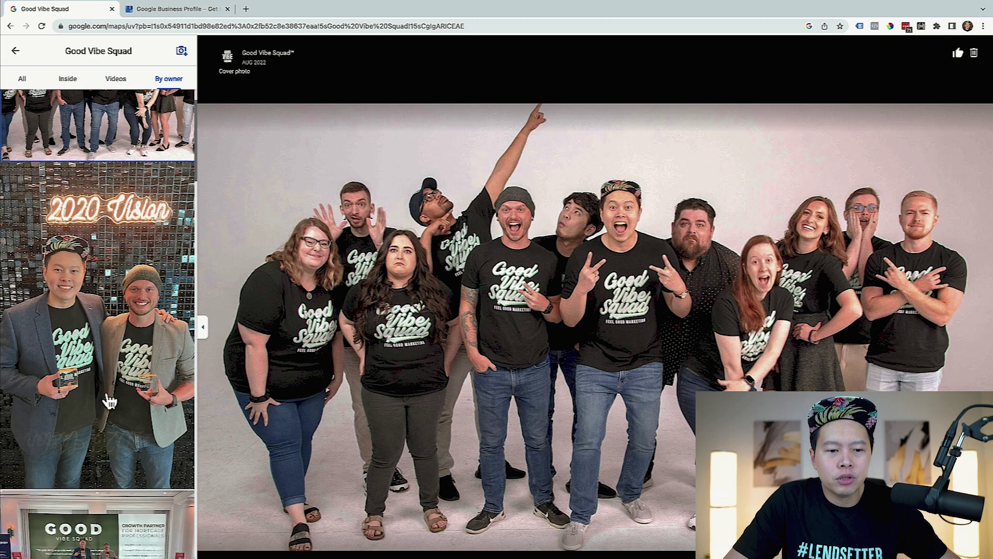
pyautogui.scroll(3, 128, 333)
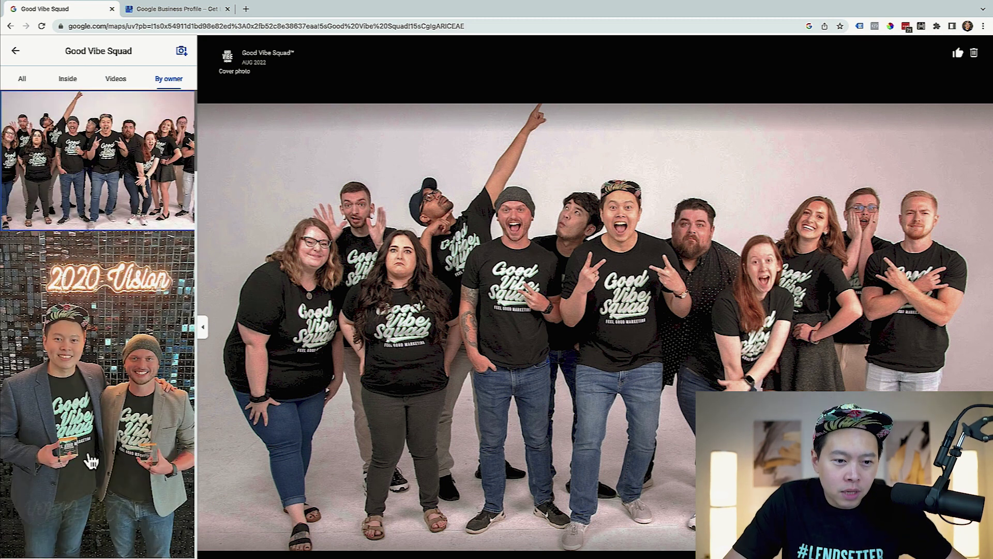
pyautogui.scroll(-3, 93, 450)
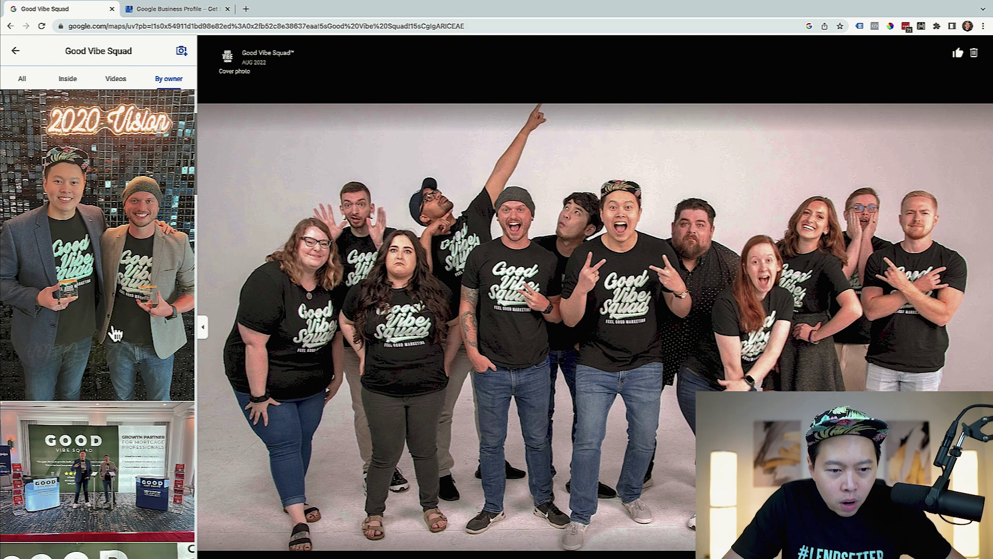
pyautogui.scroll(-3, 111, 331)
pyautogui.scroll(-1, 106, 229)
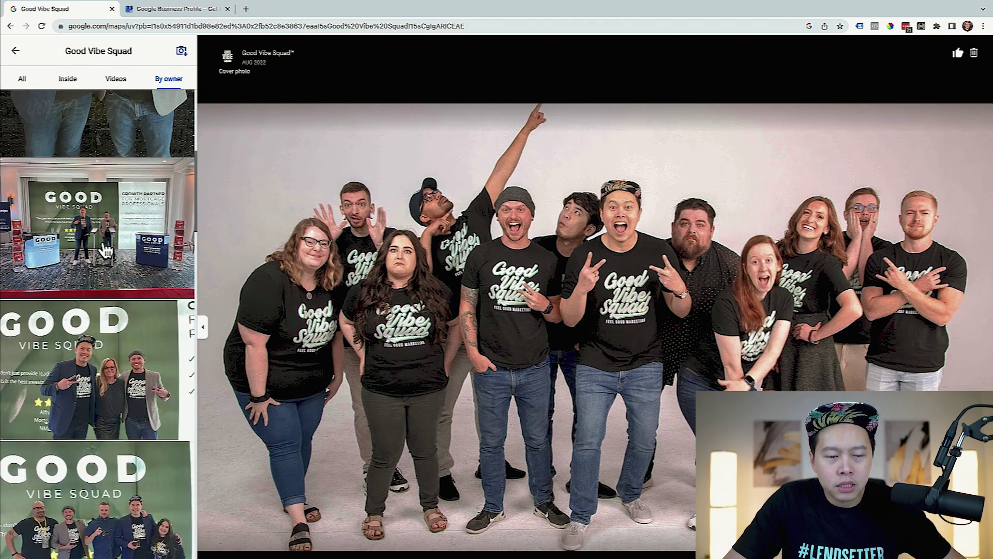
pyautogui.scroll(-3, 106, 243)
pyautogui.scroll(-2, 111, 269)
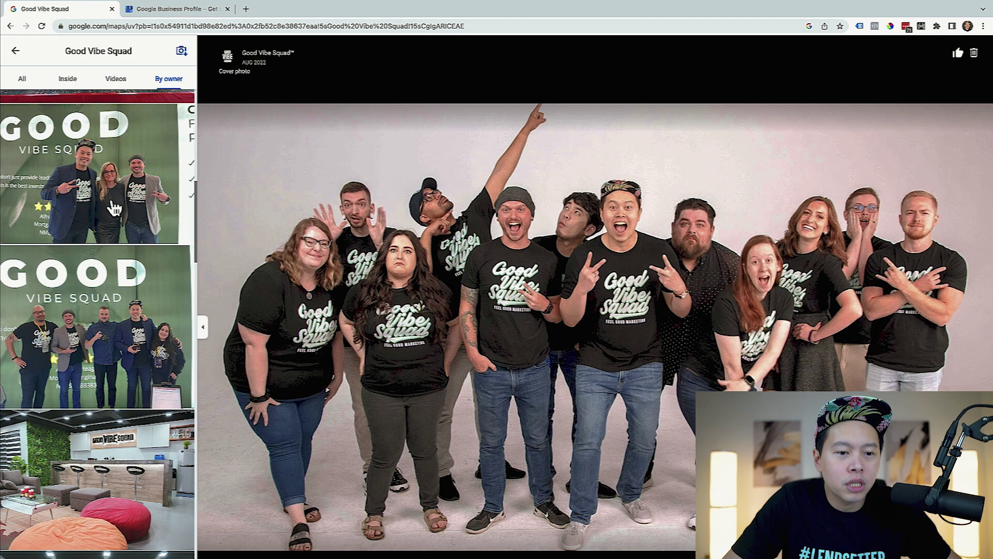
pyautogui.scroll(-4, 113, 207)
pyautogui.scroll(-2, 116, 282)
pyautogui.scroll(-2, 117, 287)
pyautogui.scroll(-2, 117, 292)
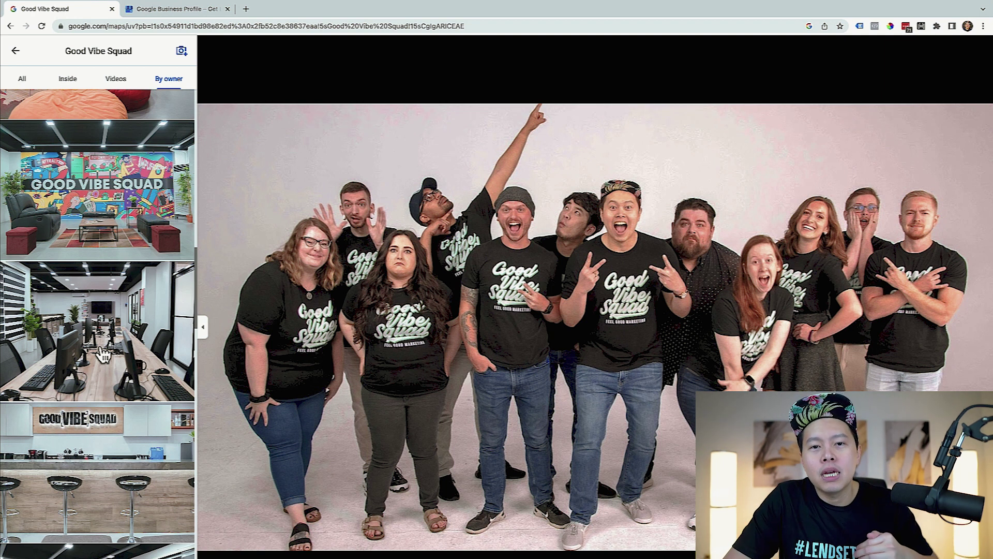
pyautogui.scroll(-5, 104, 355)
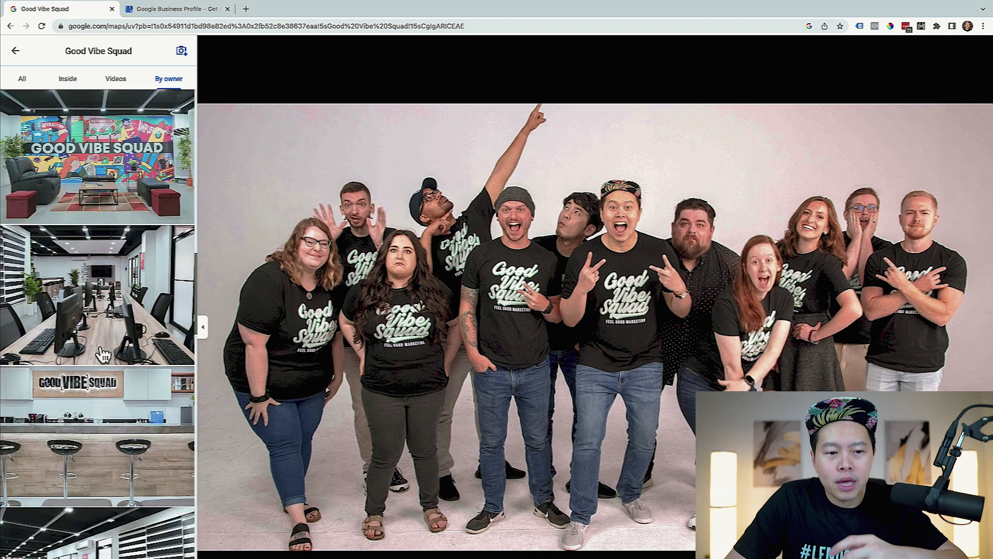
pyautogui.scroll(-9, 103, 355)
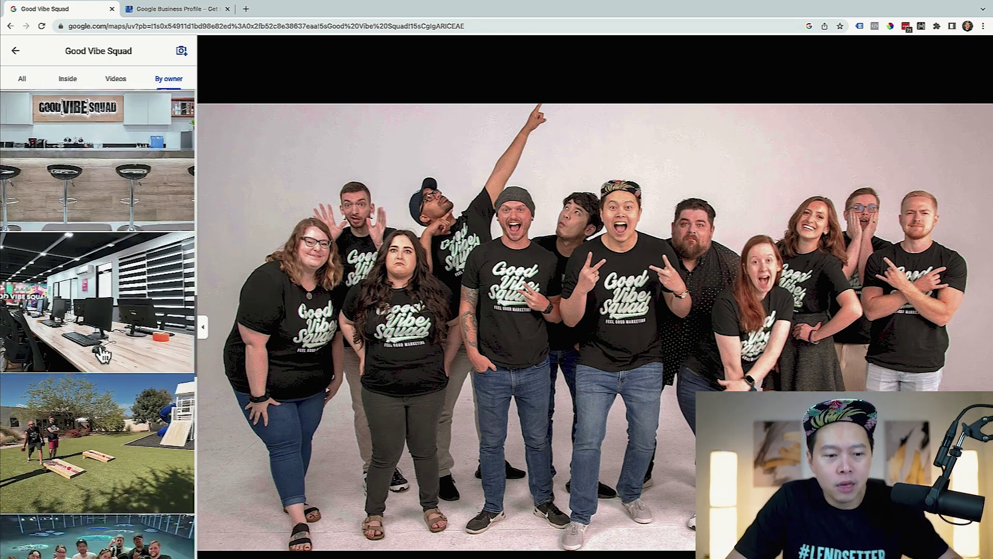
pyautogui.scroll(-2, 119, 304)
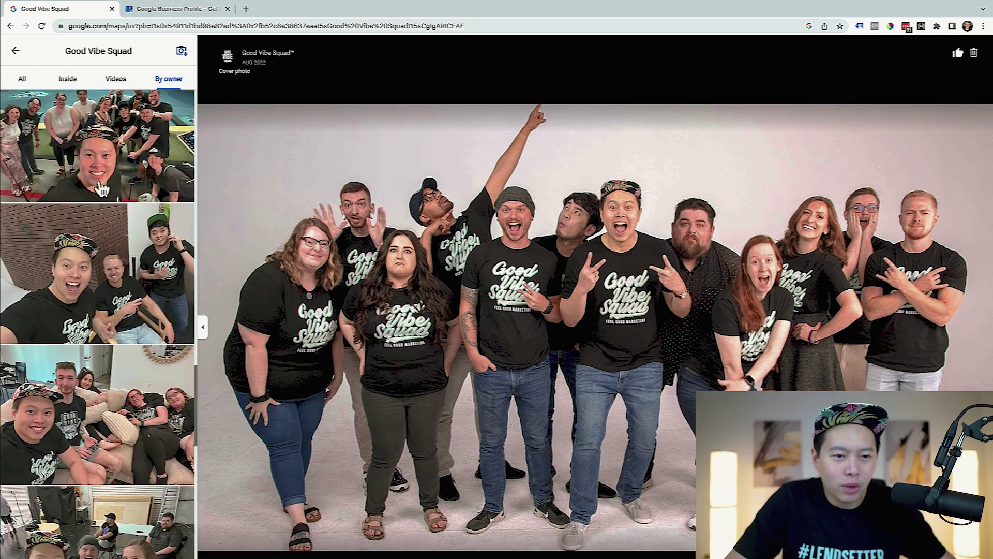
pyautogui.scroll(-10, 129, 321)
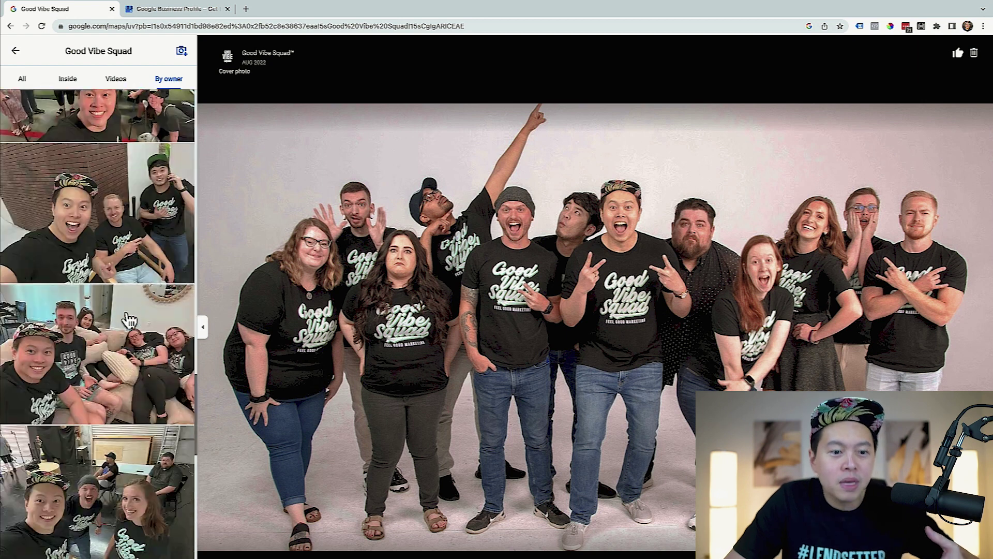
pyautogui.scroll(-5, 109, 280)
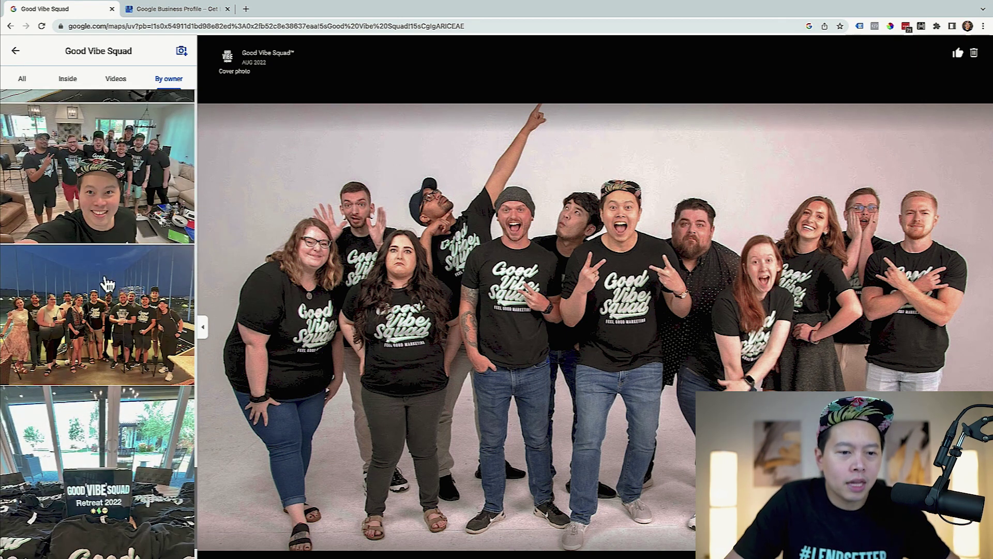
# Leave the photo viewer and return to the Good Vibe Squad search results
pyautogui.click(16, 52)
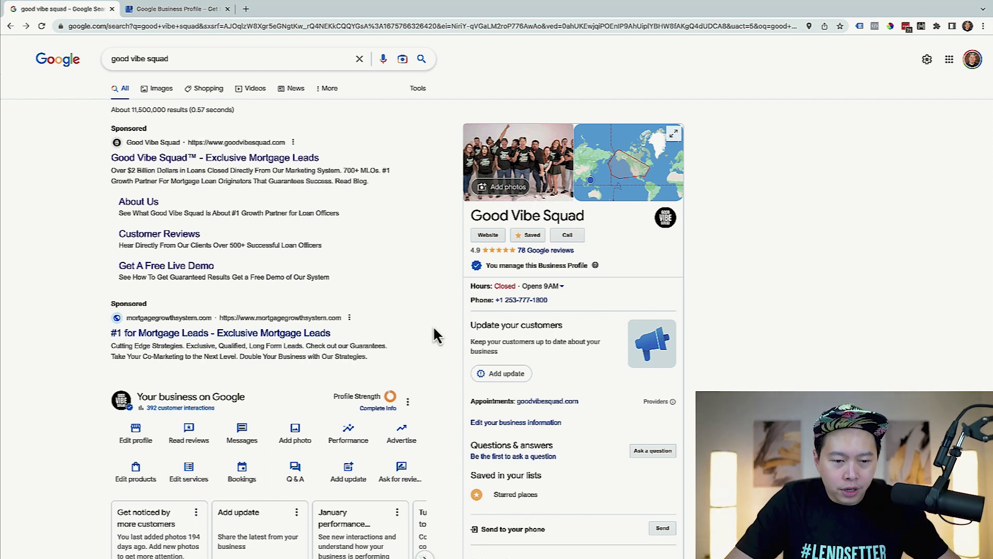
# Open Good Vibe Squad's Business information editor and scroll down to its Contact details
pyautogui.click(135, 433)
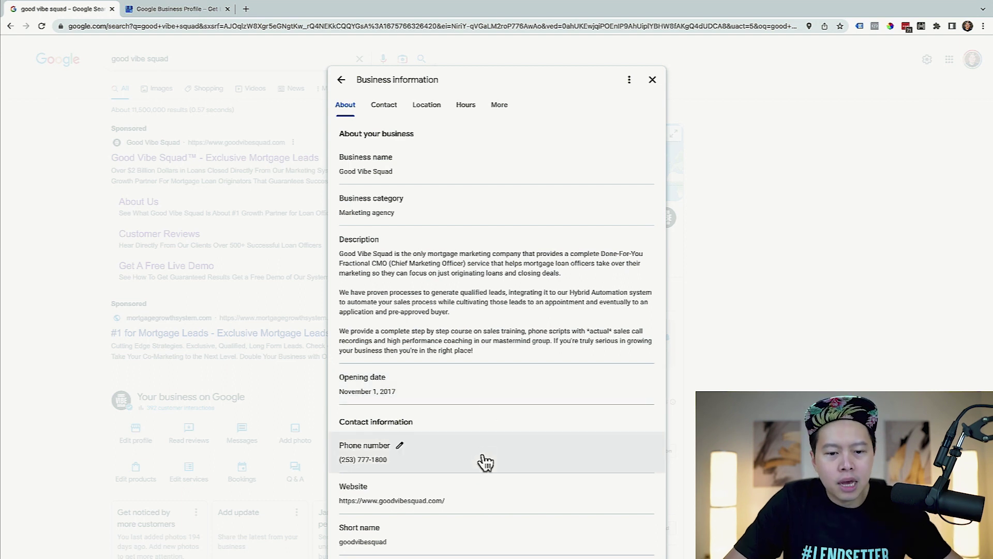
pyautogui.scroll(-3, 489, 452)
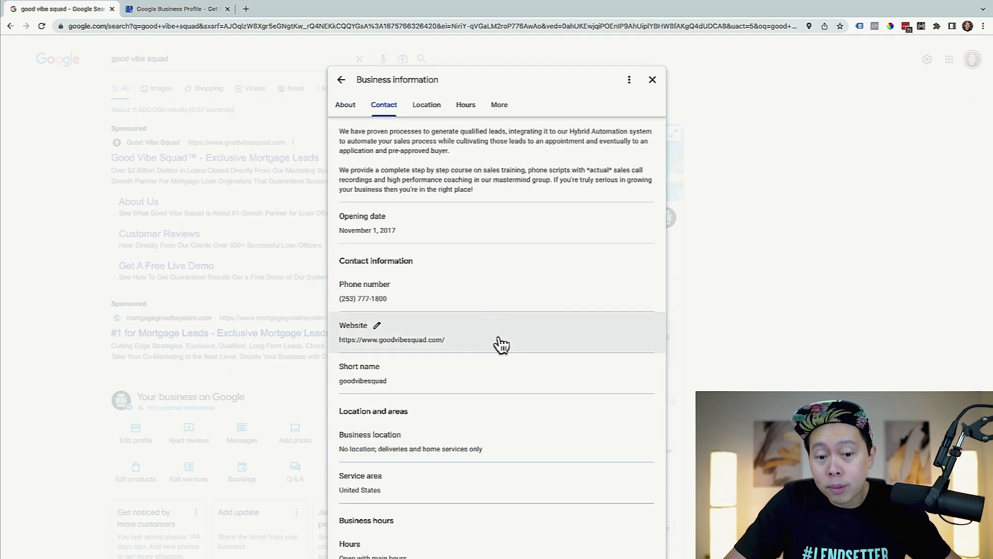
# Review the Location, Hours and More sections, then close Business information
pyautogui.scroll(-3, 501, 345)
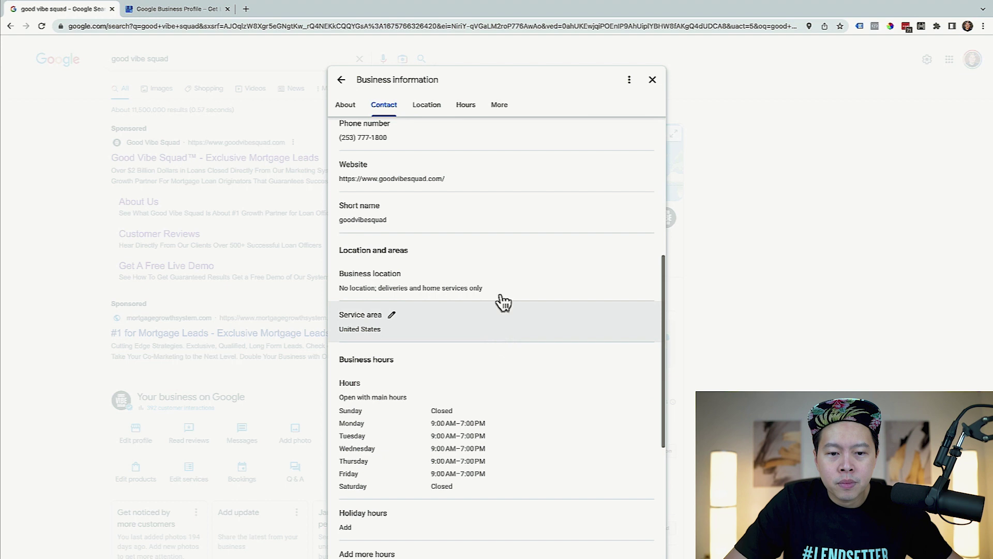
pyautogui.scroll(-2, 504, 232)
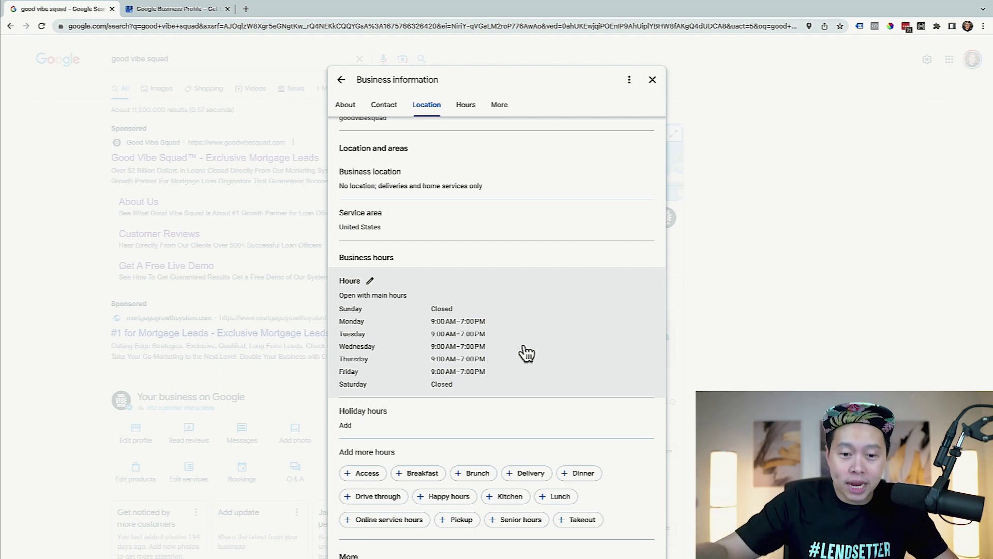
pyautogui.scroll(-4, 527, 354)
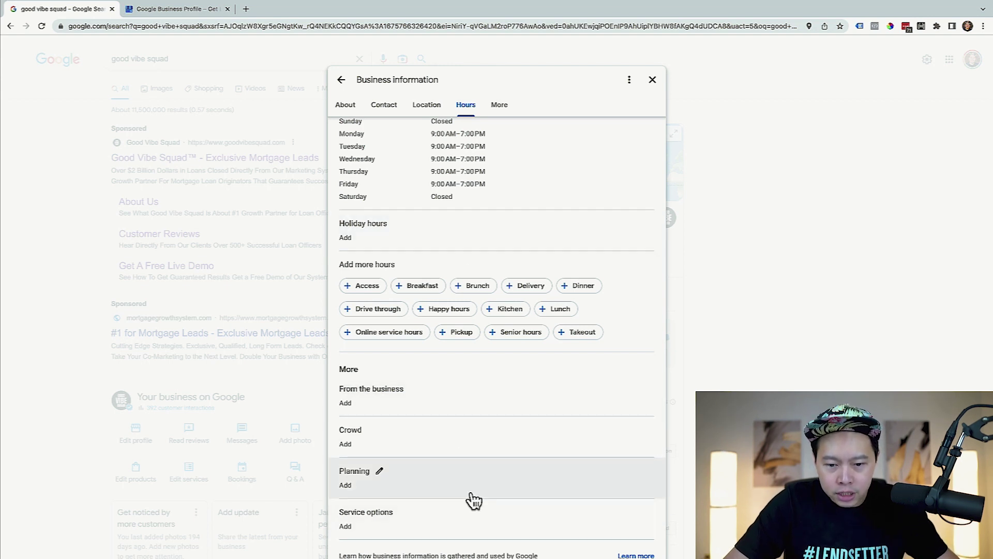
pyautogui.click(726, 363)
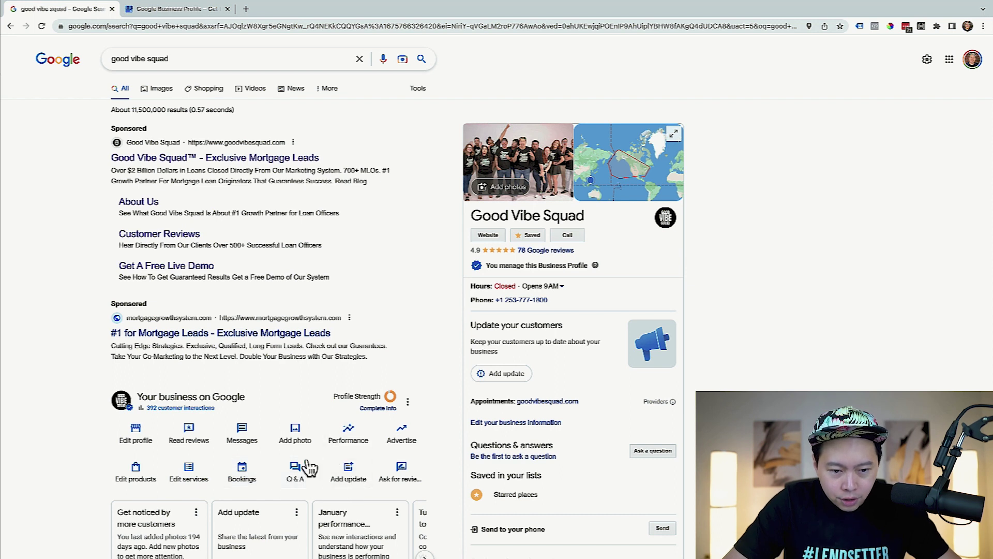
# Copy the review link from Ask for reviews and load it in a new browser tab
pyautogui.click(402, 469)
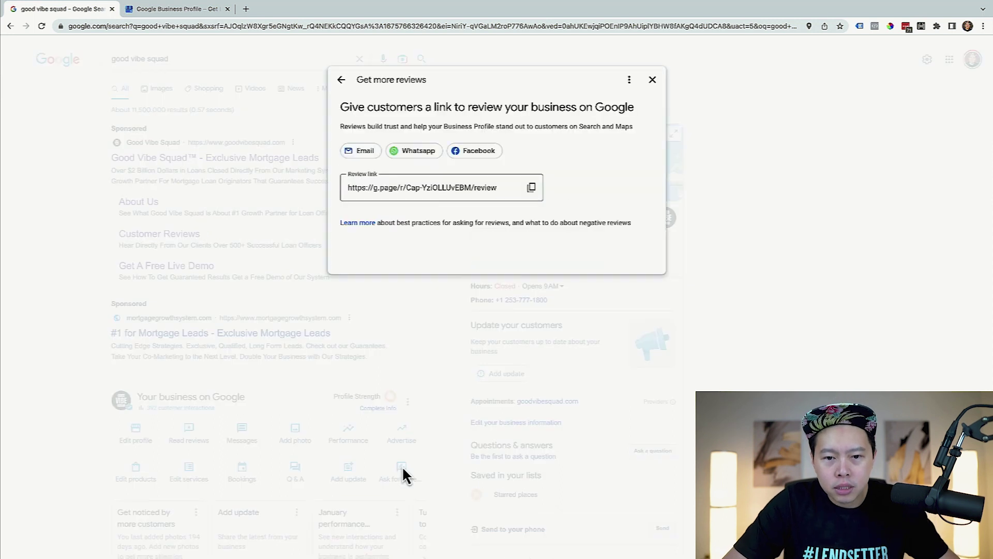
pyautogui.click(531, 189)
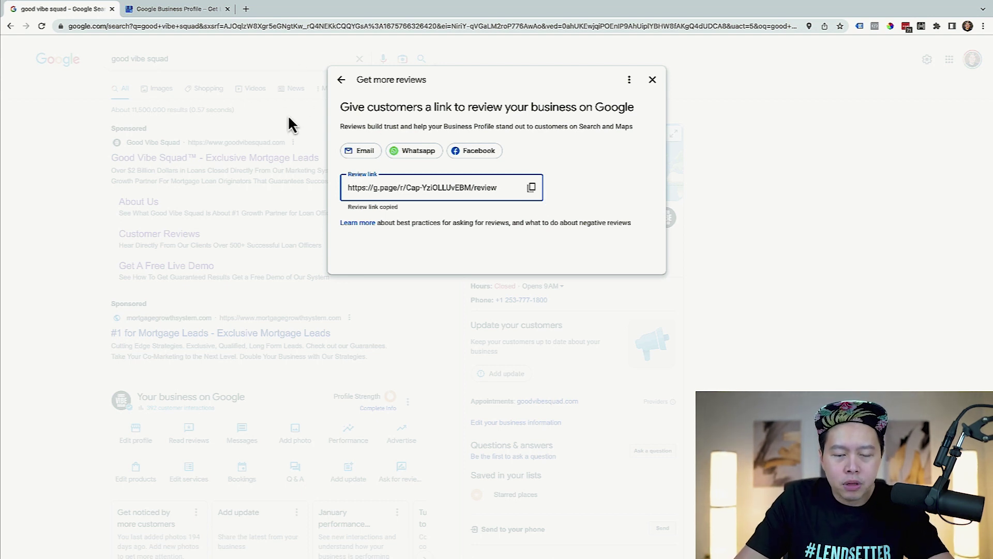
pyautogui.hotkey('ctrl', 't')
pyautogui.hotkey('ctrl', 'v')
pyautogui.press('Return')
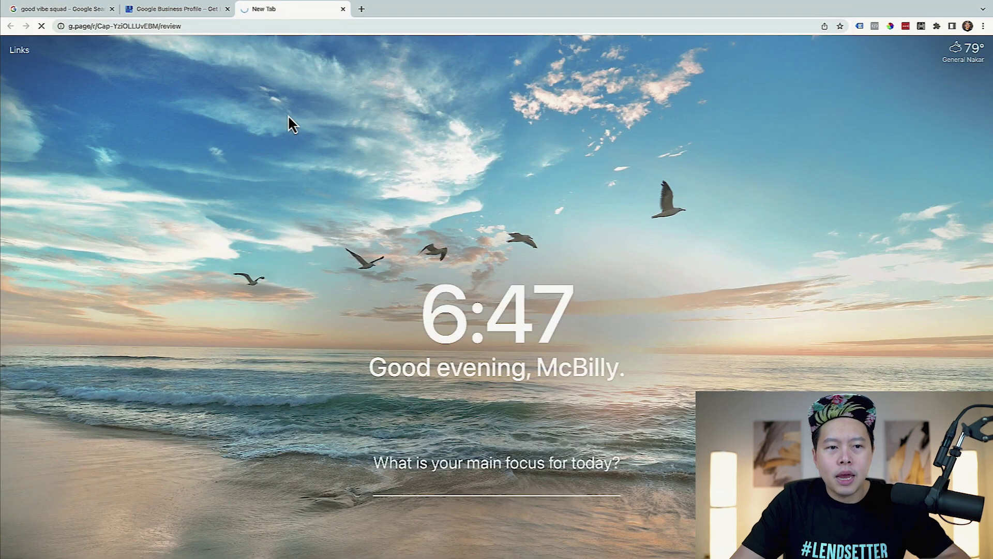